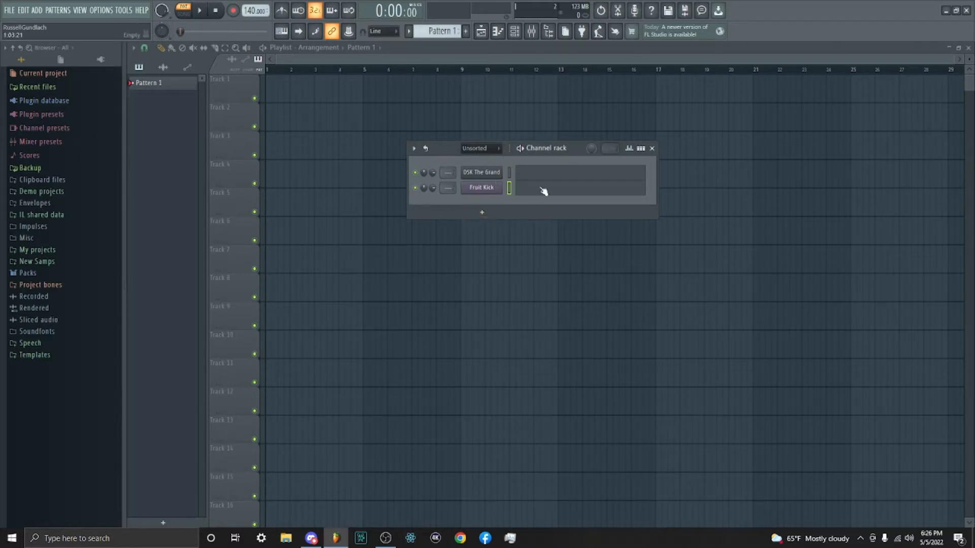
- Add a Sampler channel to the channel rack and load the Arcade Sinth sample from the New Samps folder
{"action": "left_click", "coordinate": [485, 216]}
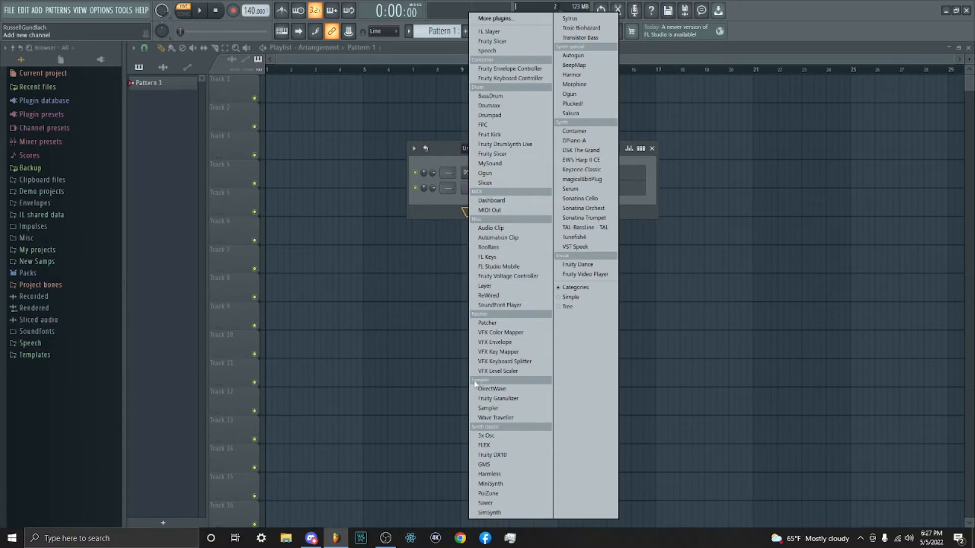
{"action": "left_click", "coordinate": [489, 409]}
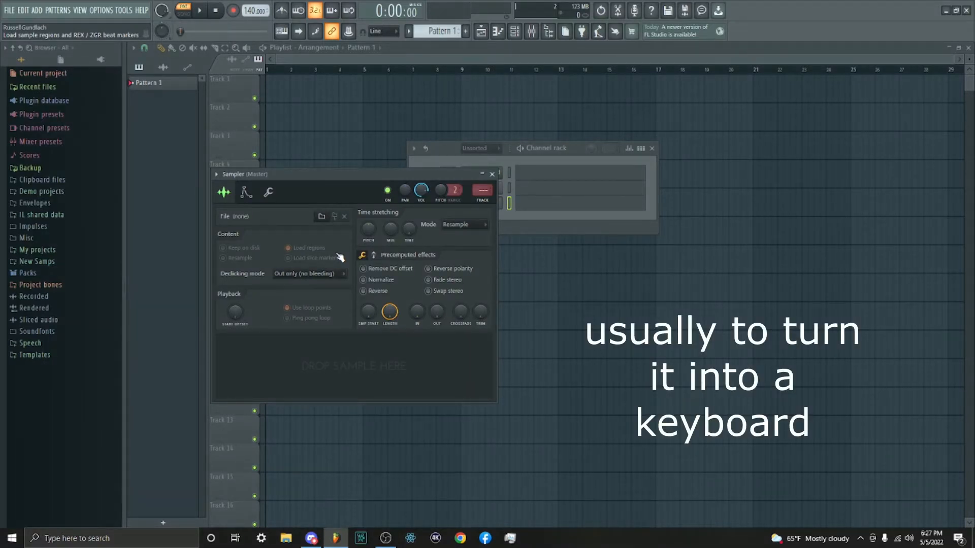
{"action": "left_click", "coordinate": [322, 216]}
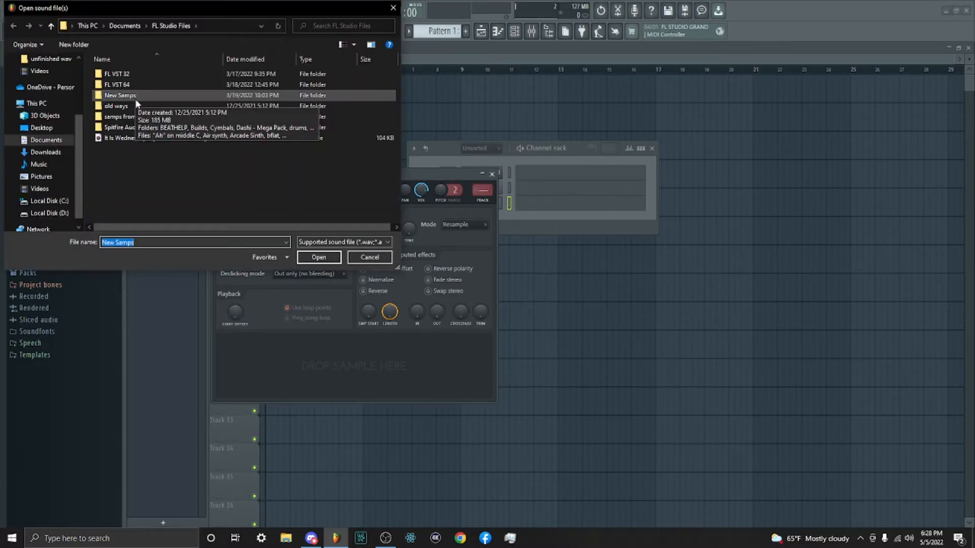
{"action": "double_click", "coordinate": [135, 98]}
{"action": "scroll", "coordinate": [165, 158], "scroll_direction": "down", "scroll_amount": 2}
{"action": "scroll", "coordinate": [166, 158], "scroll_direction": "down", "scroll_amount": 1}
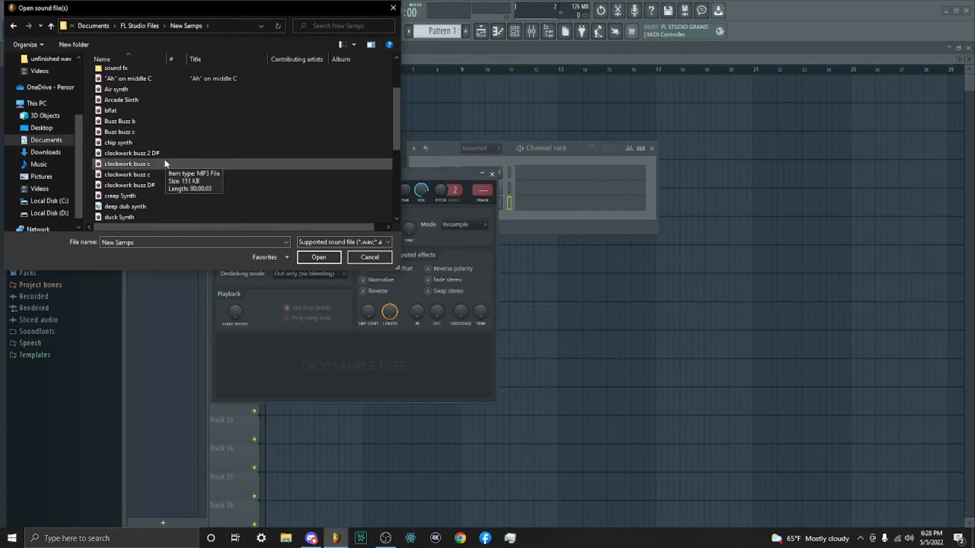
{"action": "left_click", "coordinate": [134, 100]}
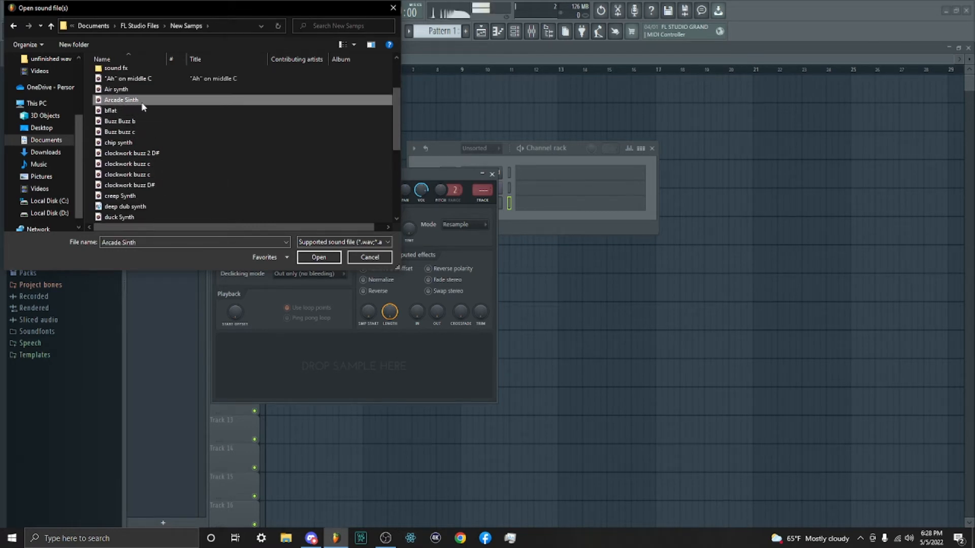
{"action": "left_click", "coordinate": [305, 258]}
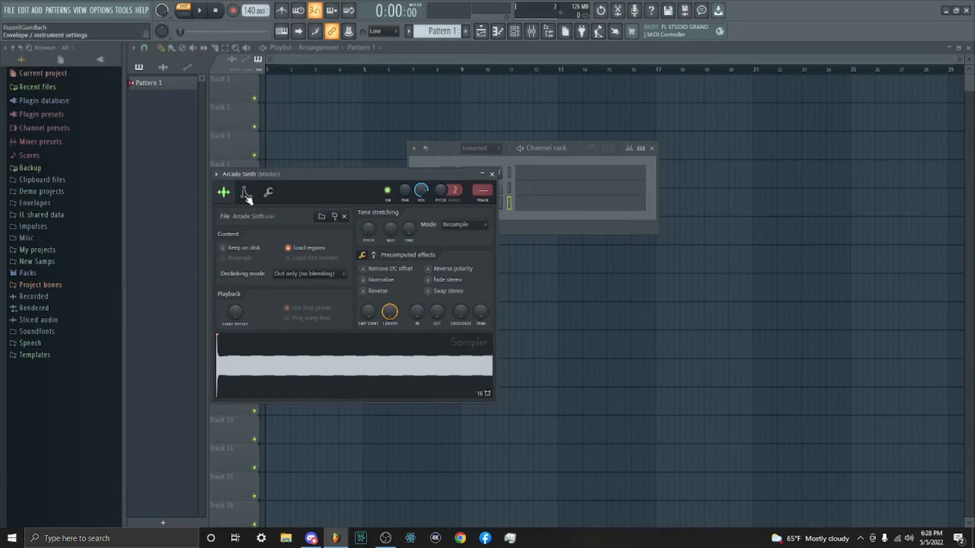
- Look through the sampler's sample, envelope and miscellaneous settings, and audition the G4 note on its keyboard
{"action": "left_click", "coordinate": [246, 193]}
{"action": "left_click", "coordinate": [269, 194]}
{"action": "left_click", "coordinate": [246, 194]}
{"action": "left_click", "coordinate": [225, 193]}
{"action": "left_click", "coordinate": [246, 193]}
{"action": "left_click", "coordinate": [268, 194]}
{"action": "left_click", "coordinate": [248, 195]}
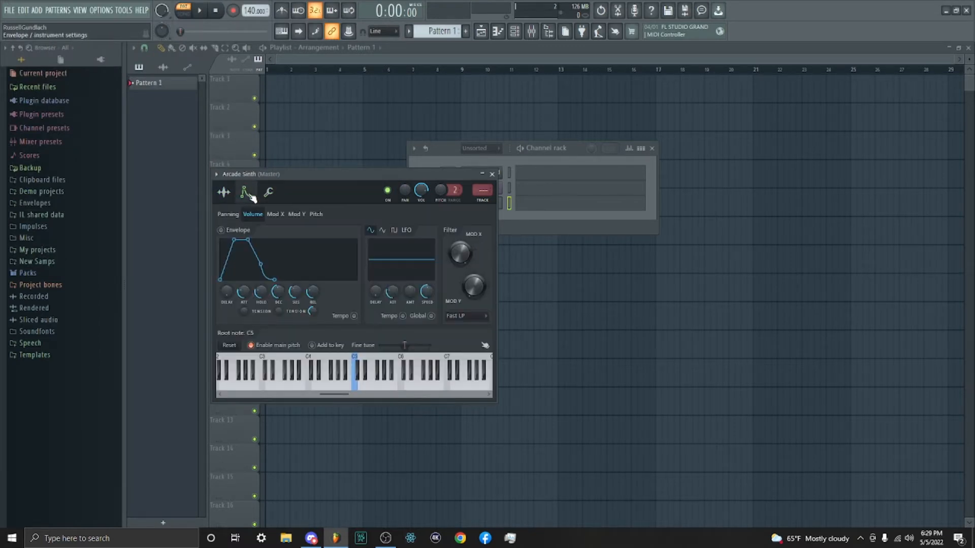
{"action": "left_click", "coordinate": [335, 389]}
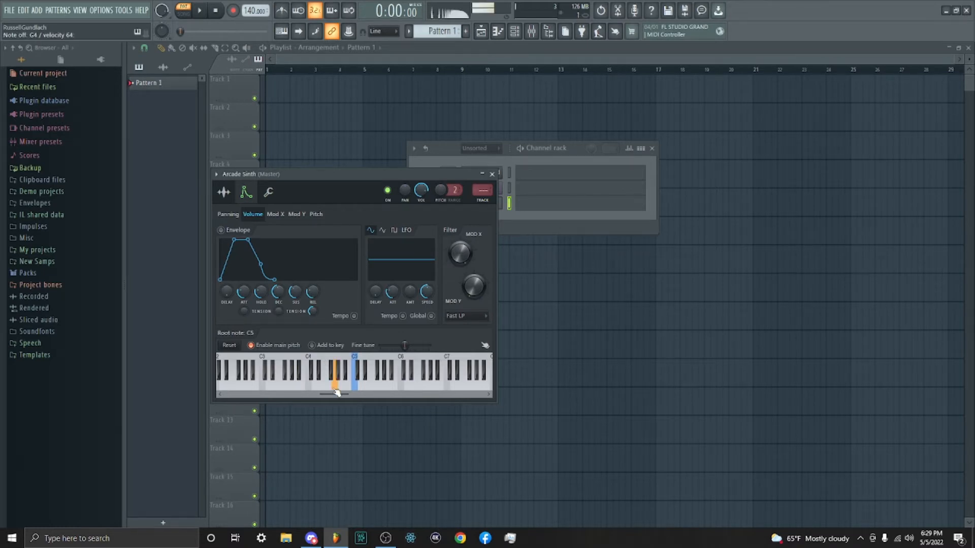
{"action": "left_click", "coordinate": [224, 192]}
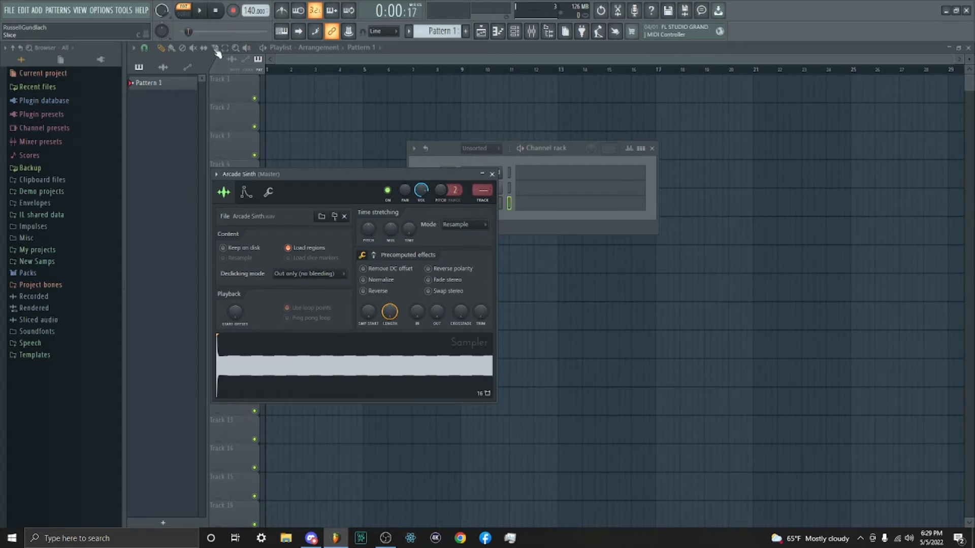
- Enable the volume envelope and try different attack times on the keyboard, ending with the attack at its minimum
{"action": "left_click", "coordinate": [246, 194]}
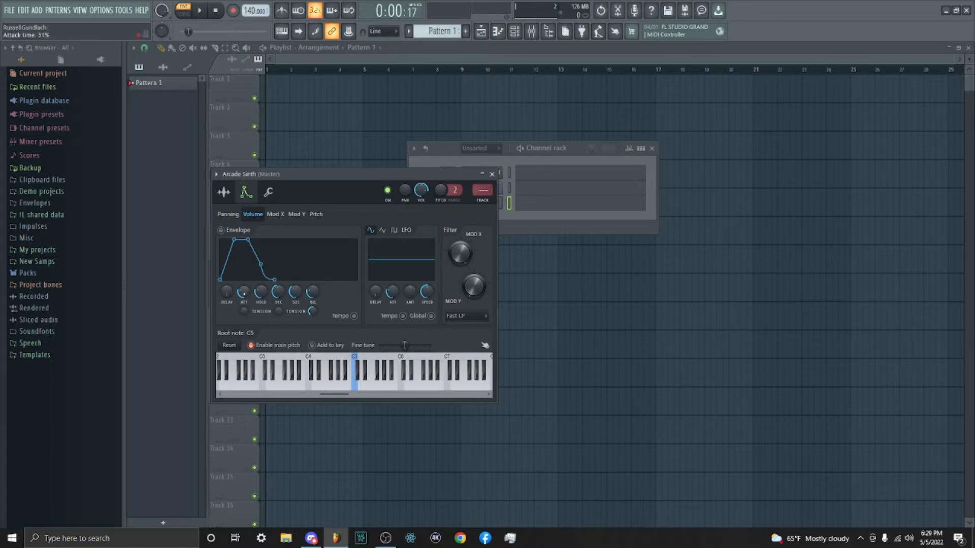
{"action": "left_click_drag", "start_coordinate": [243, 292], "coordinate": [244, 330]}
{"action": "left_click", "coordinate": [348, 387]}
{"action": "left_click_drag", "start_coordinate": [244, 293], "coordinate": [244, 272]}
{"action": "left_click", "coordinate": [329, 388]}
{"action": "left_click", "coordinate": [351, 386]}
{"action": "left_click", "coordinate": [354, 387]}
{"action": "left_click", "coordinate": [350, 382]}
{"action": "left_click_drag", "start_coordinate": [244, 292], "coordinate": [293, 325]}
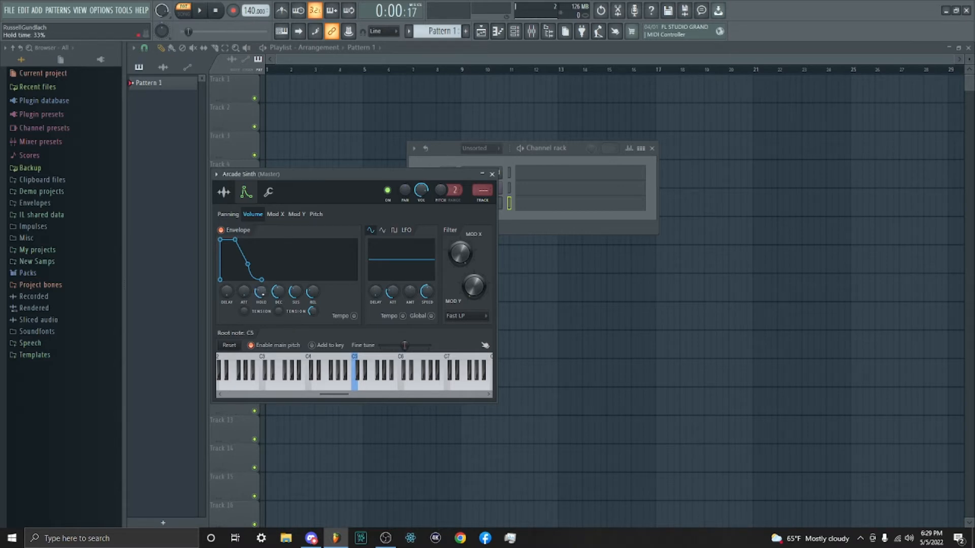
- Compare long and short hold times of the volume envelope on the keyboard, ending with the hold at its maximum
{"action": "mouse_move", "coordinate": [260, 291]}
{"action": "left_mouse_down"}
{"action": "mouse_move", "coordinate": [261, 279]}
{"action": "mouse_move", "coordinate": [279, 296]}
{"action": "left_mouse_up"}
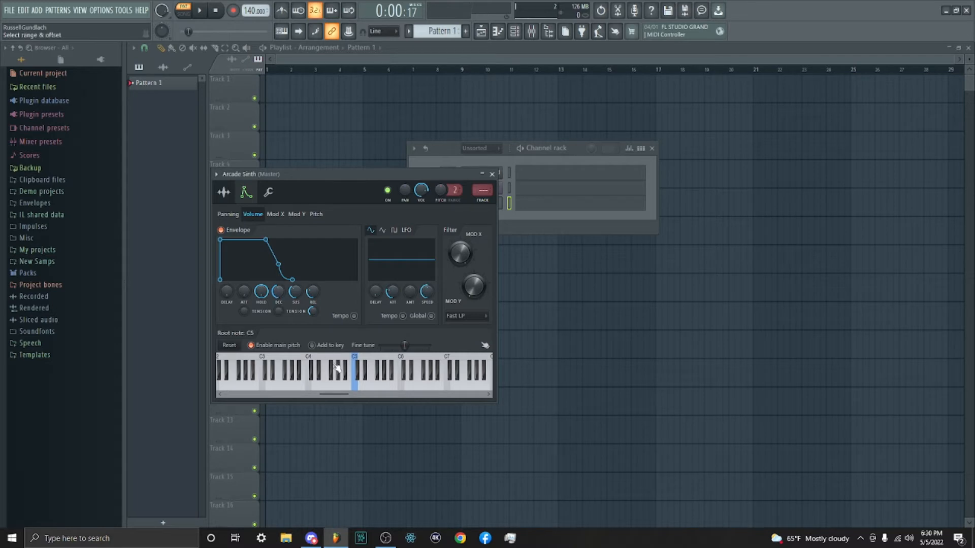
{"action": "left_click_drag", "start_coordinate": [261, 291], "coordinate": [261, 318]}
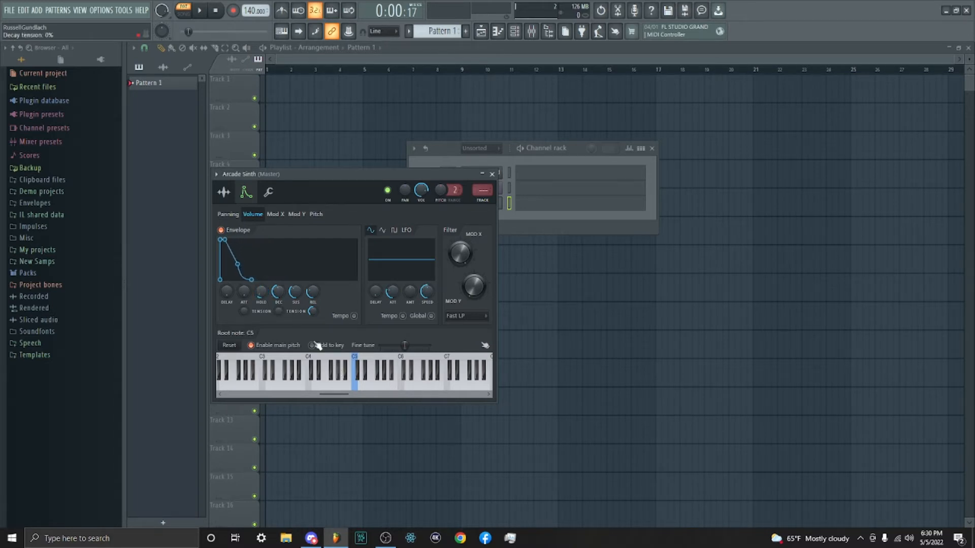
{"action": "left_click", "coordinate": [349, 390]}
{"action": "left_click_drag", "start_coordinate": [263, 291], "coordinate": [263, 277]}
{"action": "left_click", "coordinate": [345, 388]}
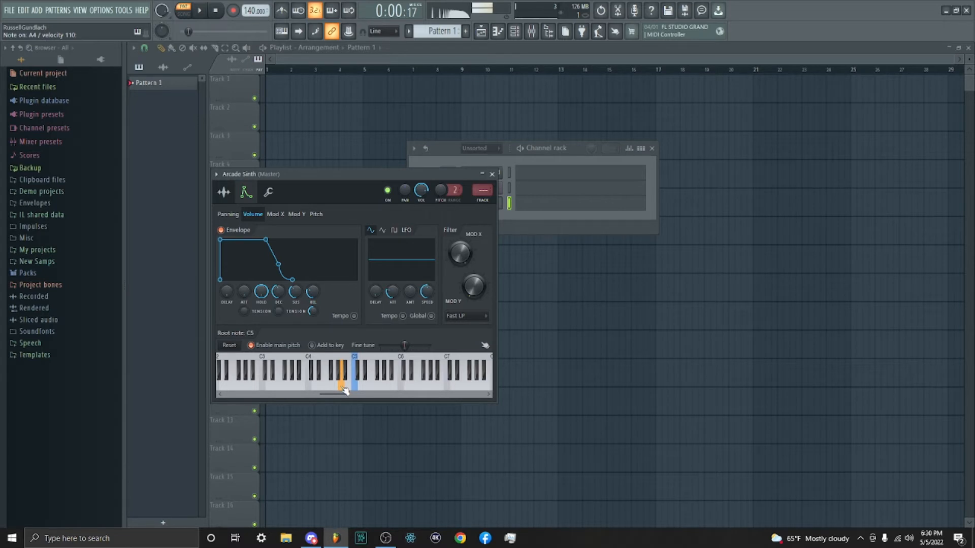
- Try a decay time of 0% on the volume envelope, audition C5 and undo the decay change
{"action": "left_click_drag", "start_coordinate": [278, 291], "coordinate": [278, 315]}
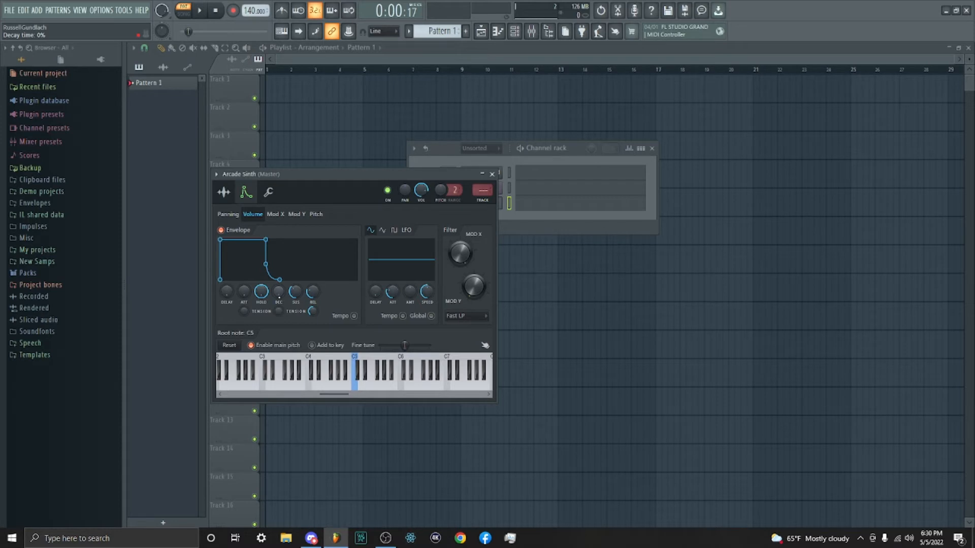
{"action": "left_click", "coordinate": [358, 389]}
{"action": "key", "text": "ctrl+z"}
{"action": "left_click", "coordinate": [355, 390]}
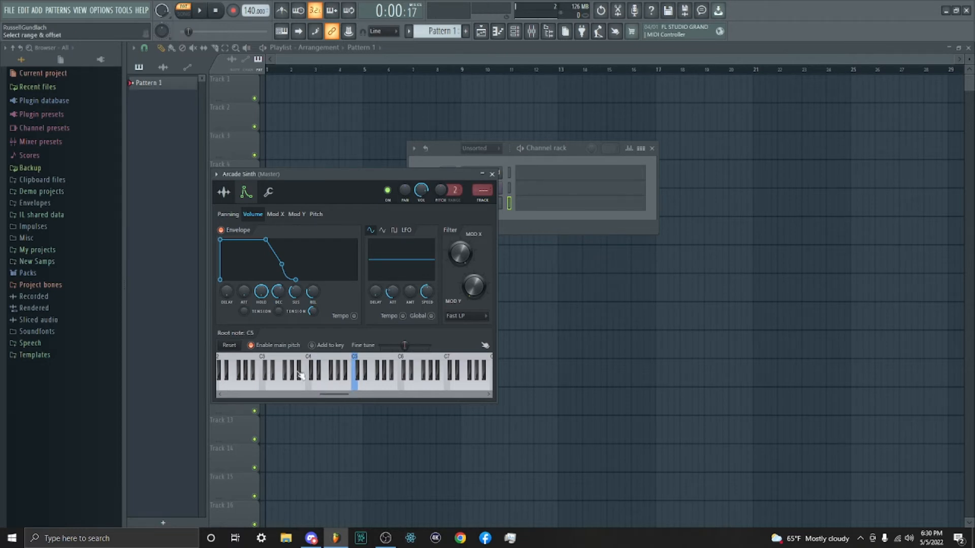
- Shape the volume envelope with minimum hold, a longer decay and a lower sustain, and audition C5
{"action": "left_click_drag", "start_coordinate": [261, 291], "coordinate": [261, 356]}
{"action": "left_click", "coordinate": [361, 390]}
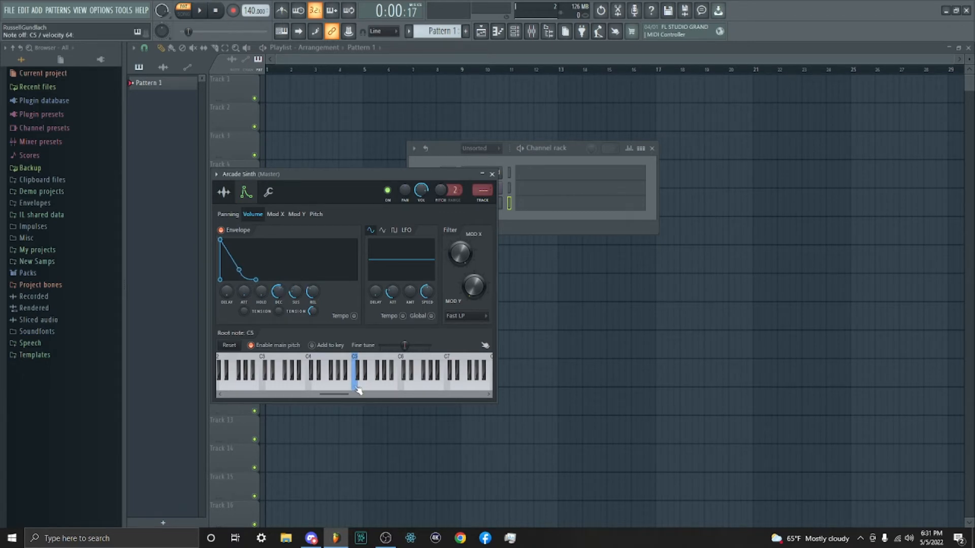
{"action": "left_click", "coordinate": [359, 390]}
{"action": "left_click", "coordinate": [359, 390]}
- Try maximum, very short and moderate release times on the volume envelope, auditioning each with notes around C5
{"action": "left_click_drag", "start_coordinate": [313, 291], "coordinate": [313, 280]}
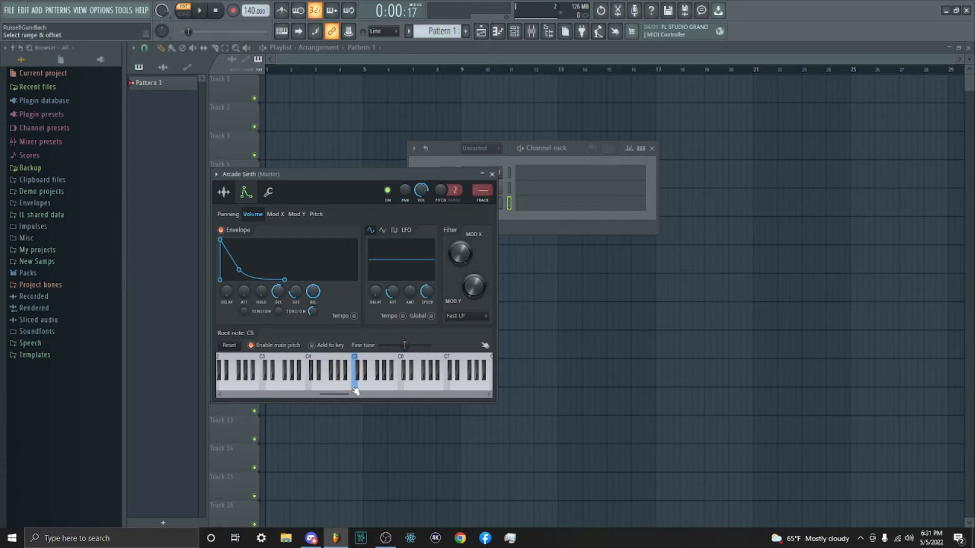
{"action": "left_click", "coordinate": [354, 390]}
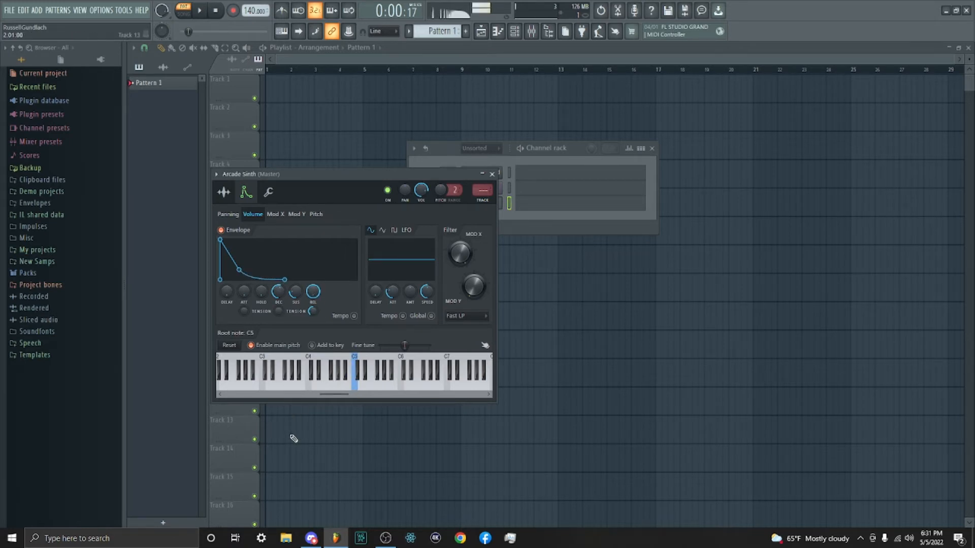
{"action": "left_click_drag", "start_coordinate": [313, 291], "coordinate": [312, 320]}
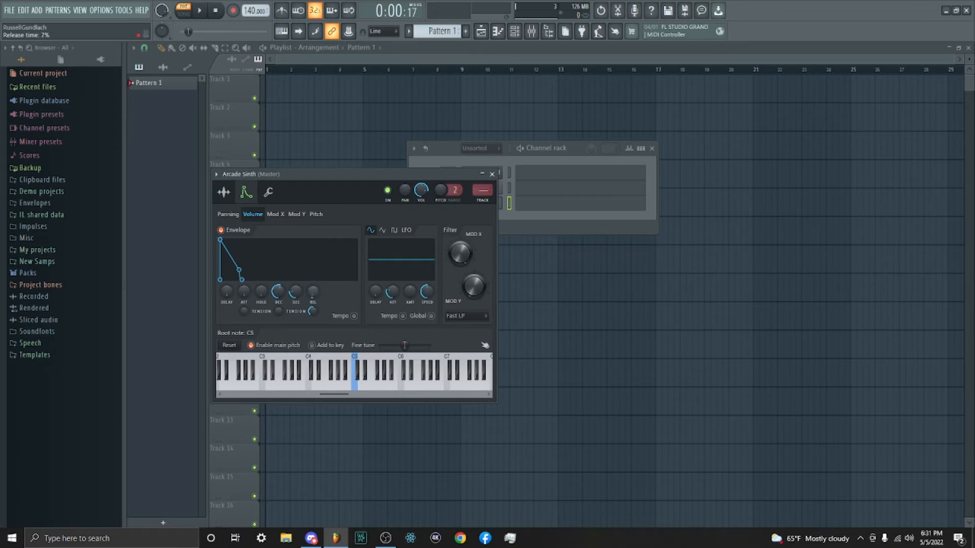
{"action": "left_click", "coordinate": [354, 386]}
{"action": "left_click", "coordinate": [353, 388]}
{"action": "left_click_drag", "start_coordinate": [312, 291], "coordinate": [313, 280]}
{"action": "left_click", "coordinate": [348, 389]}
{"action": "left_click", "coordinate": [350, 389]}
{"action": "left_click", "coordinate": [350, 389]}
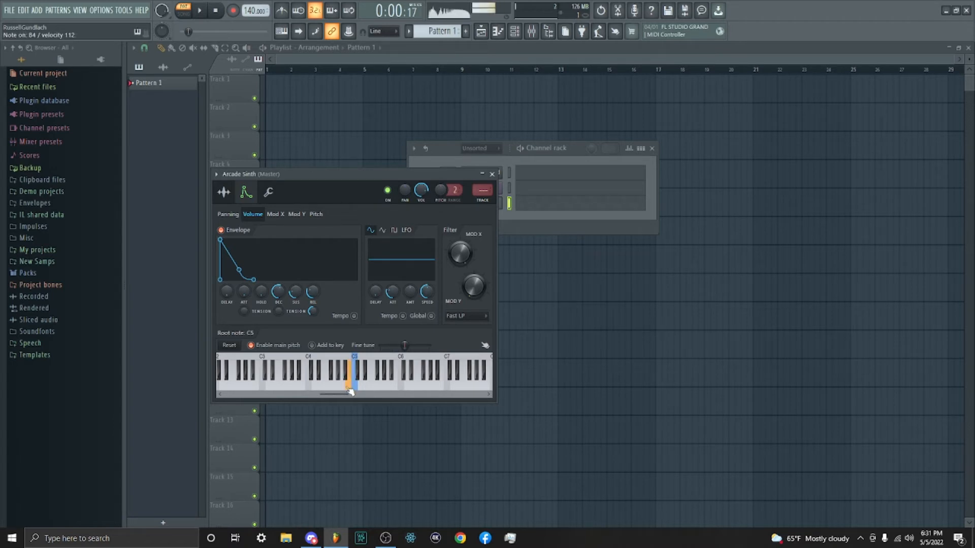
{"action": "left_click", "coordinate": [350, 389]}
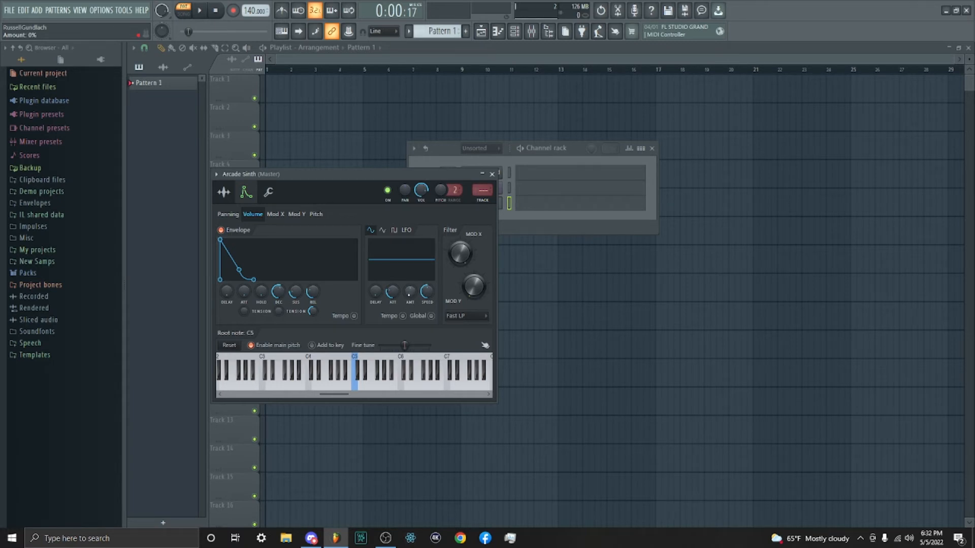
- Try different amounts and a faster speed for the volume LFO, and audition the wobble on C5
{"action": "left_click_drag", "start_coordinate": [409, 291], "coordinate": [410, 269]}
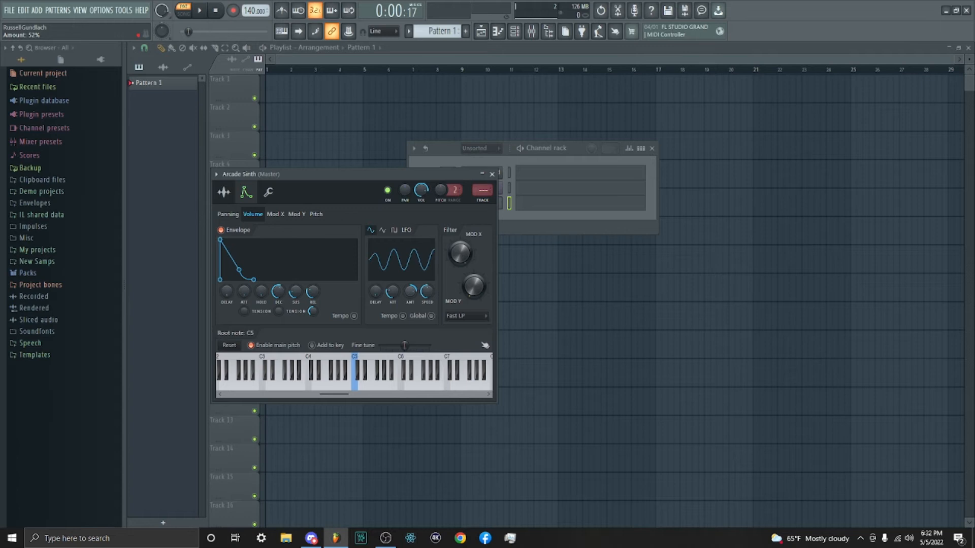
{"action": "left_click", "coordinate": [360, 388]}
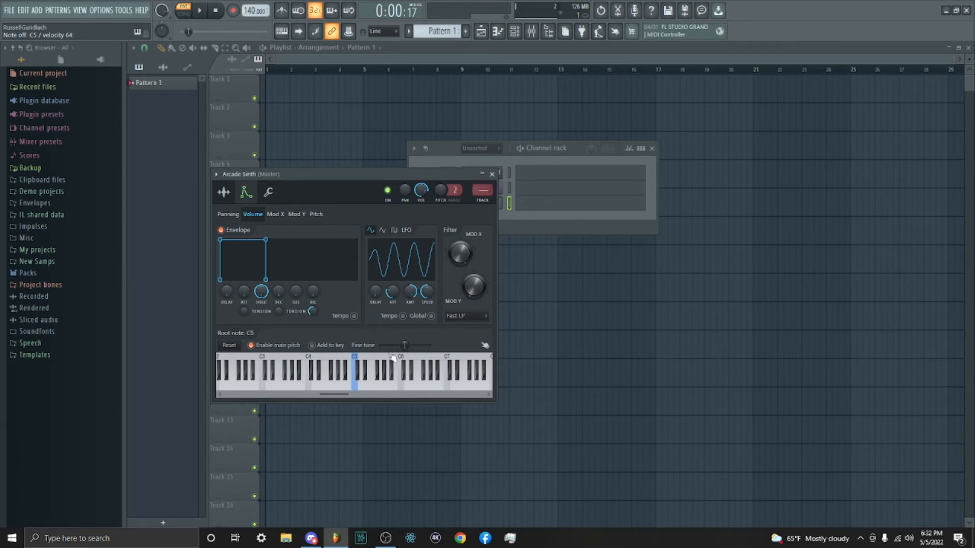
{"action": "scroll", "coordinate": [410, 292], "scroll_direction": "up", "scroll_amount": 2}
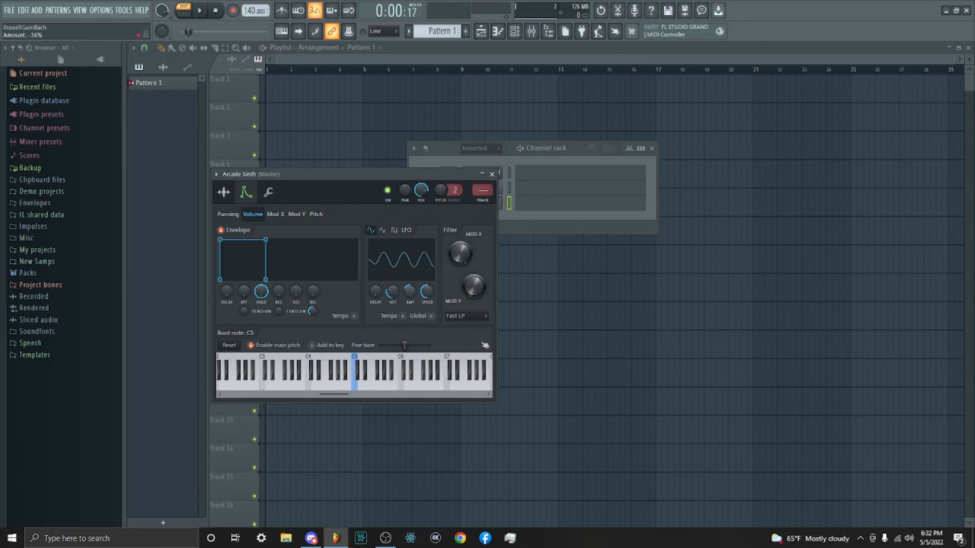
{"action": "scroll", "coordinate": [428, 292], "scroll_direction": "up", "scroll_amount": 5}
{"action": "scroll", "coordinate": [427, 292], "scroll_direction": "up", "scroll_amount": 10}
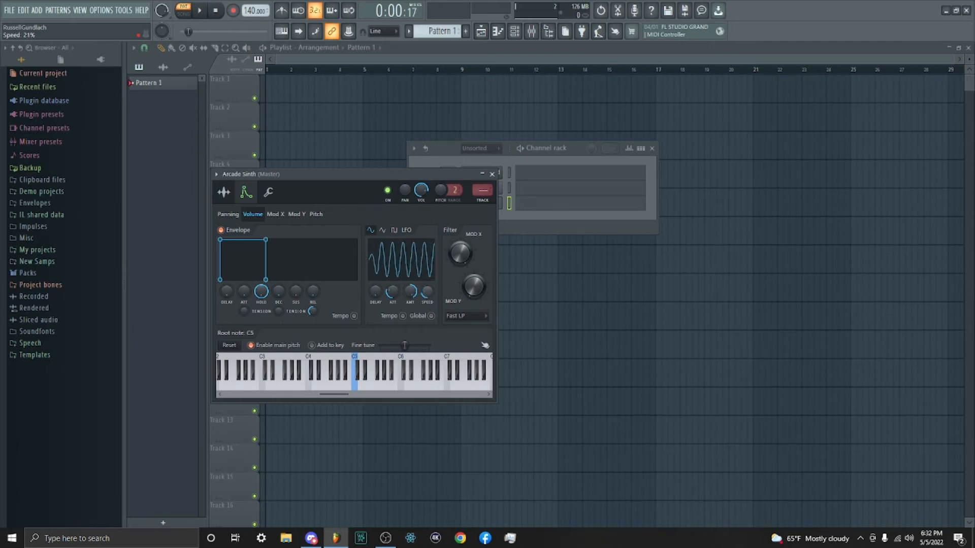
{"action": "left_click", "coordinate": [356, 385]}
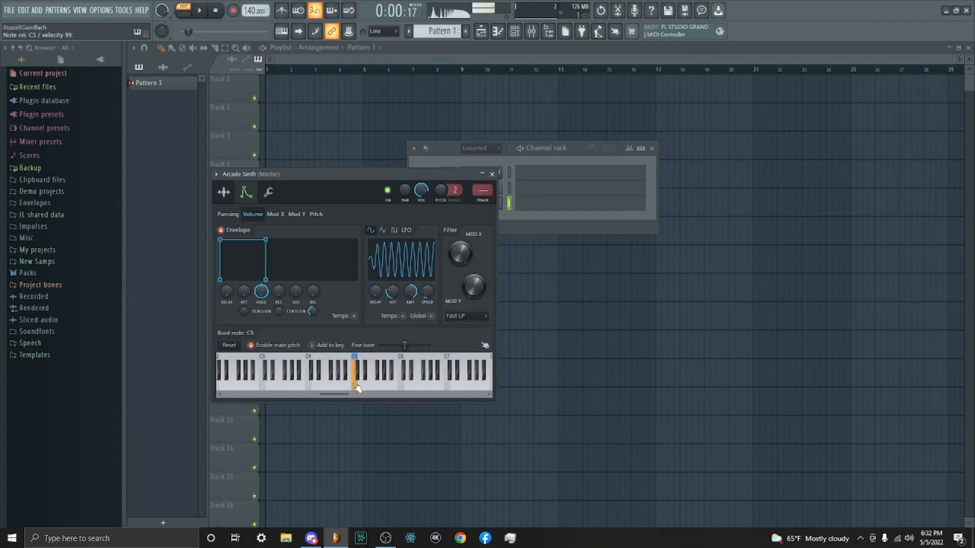
- Slow down the volume LFO, add a delay before it starts, and audition C5
{"action": "left_click_drag", "start_coordinate": [427, 292], "coordinate": [427, 264]}
{"action": "left_click_drag", "start_coordinate": [375, 292], "coordinate": [375, 270]}
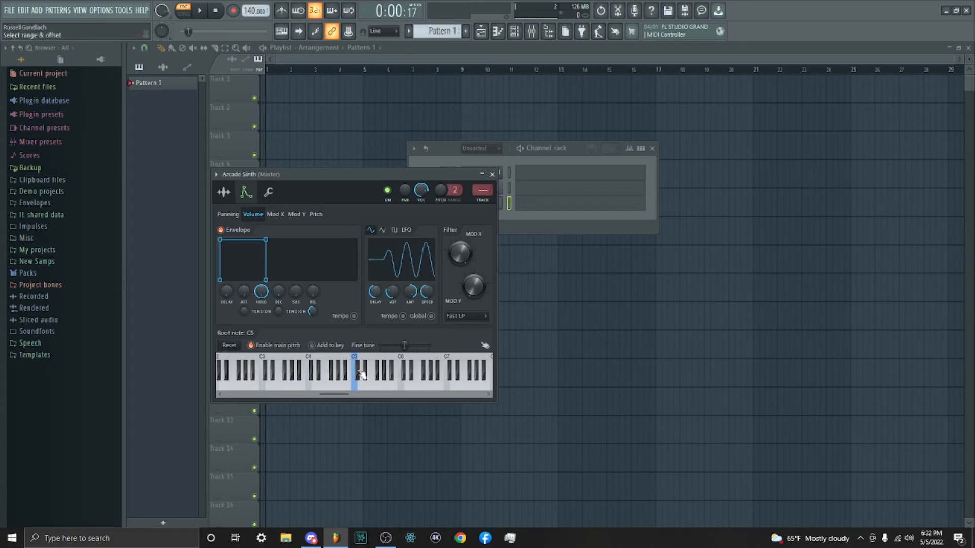
{"action": "left_click", "coordinate": [356, 390]}
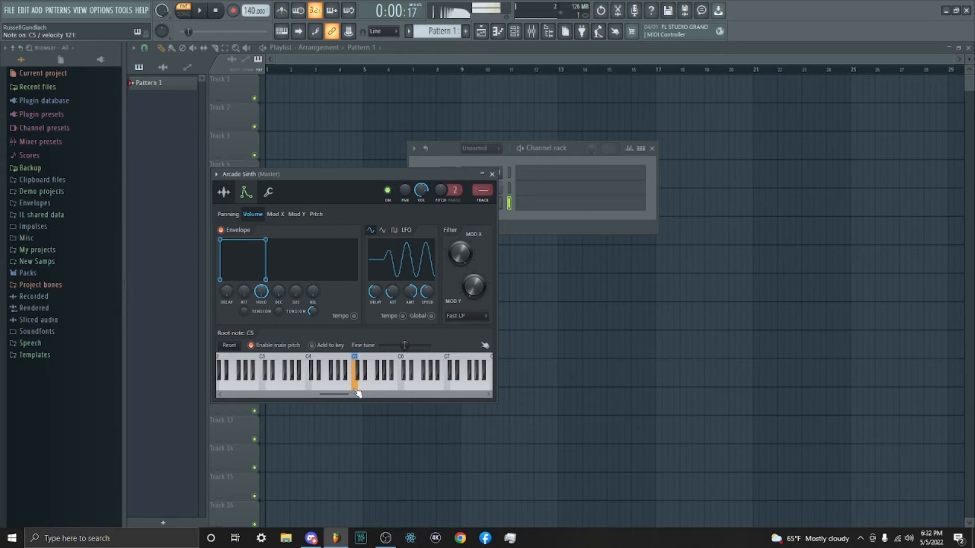
- Raise the sample start offset to cut the peak at the waveform's beginning, trying the length control as well
{"action": "left_click", "coordinate": [224, 193]}
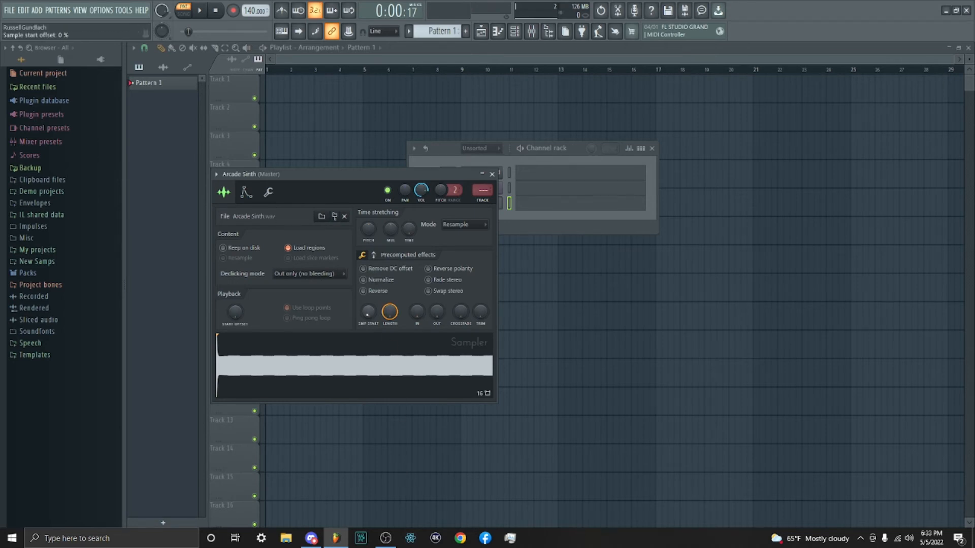
{"action": "left_click_drag", "start_coordinate": [368, 312], "coordinate": [368, 307]}
{"action": "left_click_drag", "start_coordinate": [389, 311], "coordinate": [389, 317]}
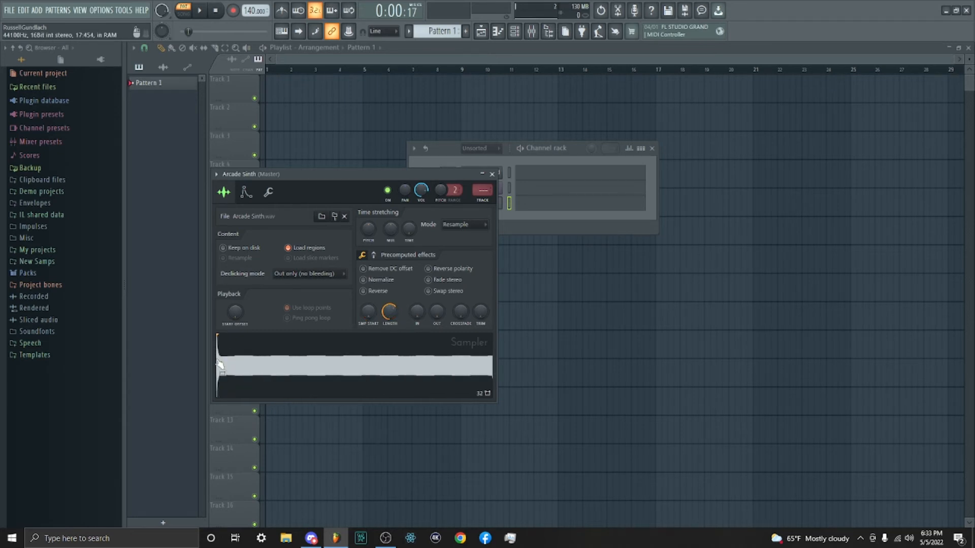
{"action": "left_click_drag", "start_coordinate": [368, 311], "coordinate": [368, 309]}
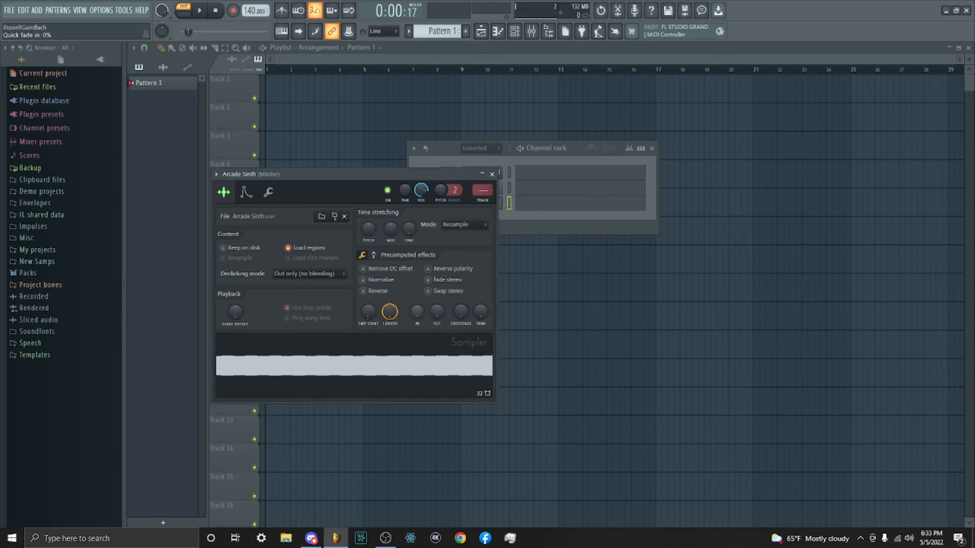
- Toggle the sample's Normalize effect on and off, comparing the sound on C5
{"action": "left_click", "coordinate": [378, 286]}
{"action": "left_click", "coordinate": [246, 192]}
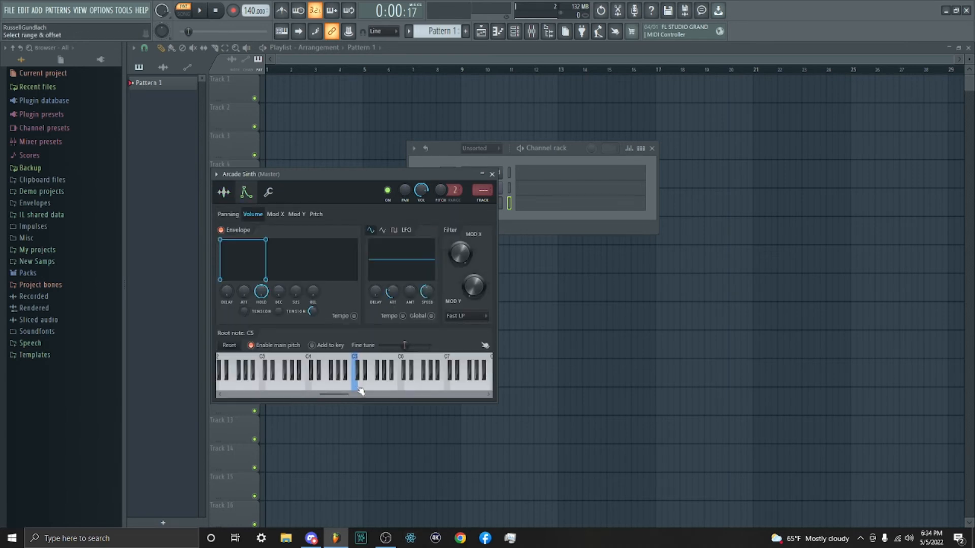
{"action": "left_click", "coordinate": [224, 193]}
{"action": "left_click", "coordinate": [363, 278]}
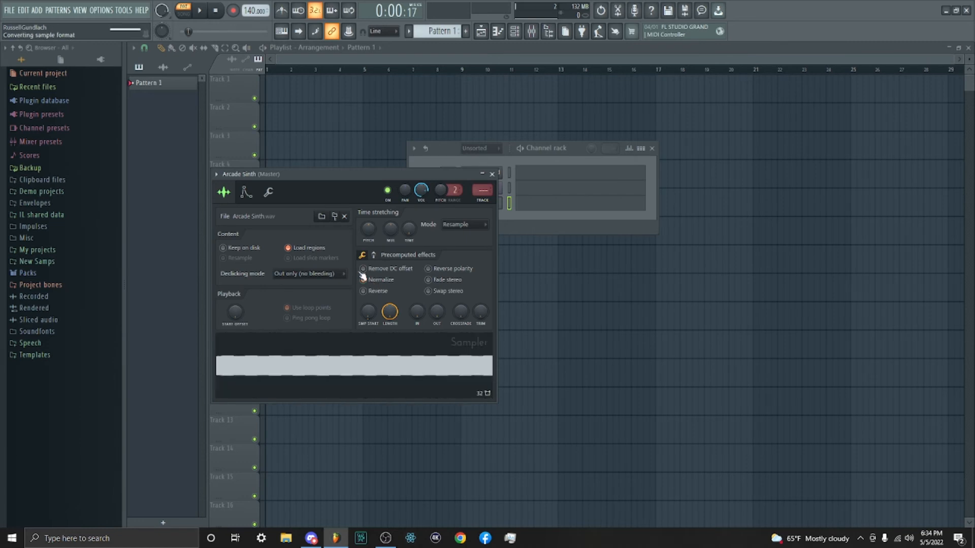
{"action": "left_click", "coordinate": [247, 192]}
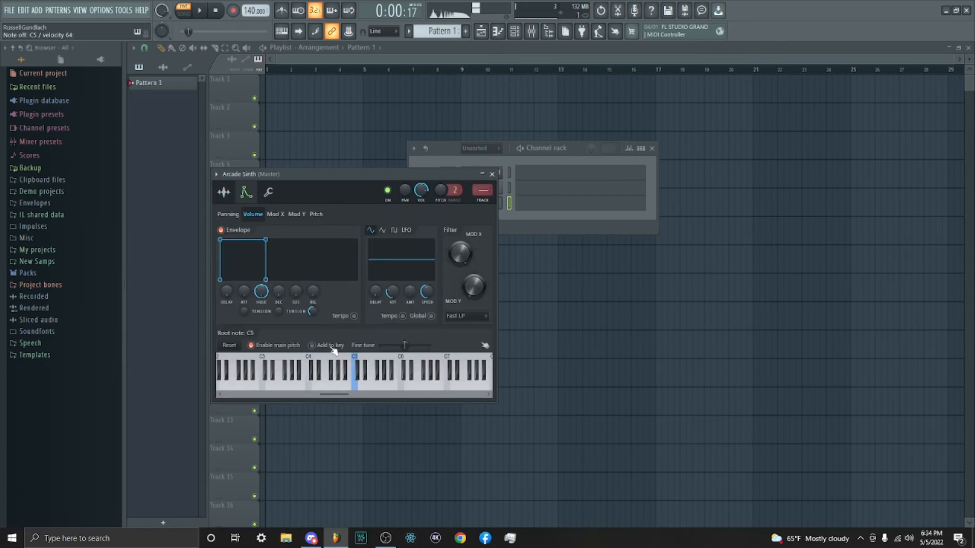
{"action": "left_click", "coordinate": [224, 193]}
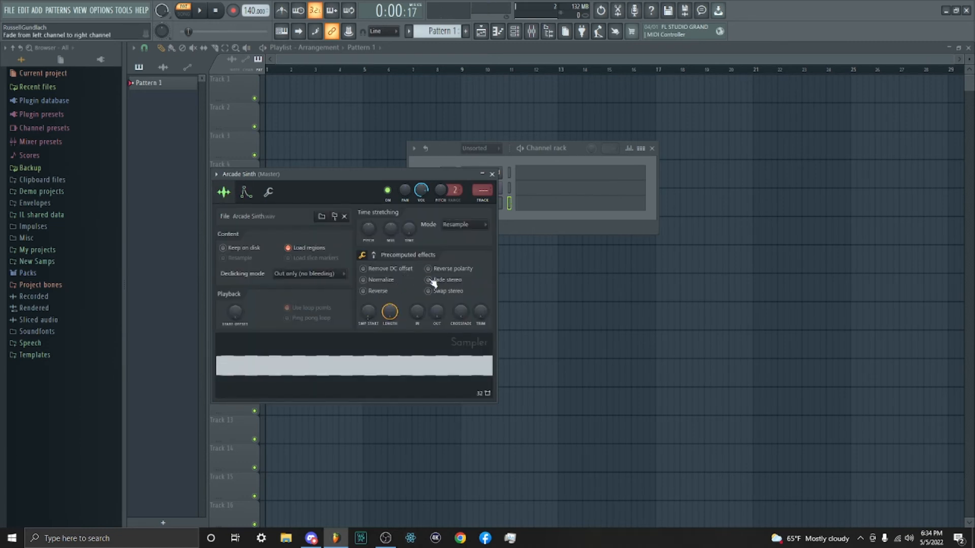
- Enable the Reverse precomputed effect on the sample and audition it on C5
{"action": "left_click", "coordinate": [377, 293]}
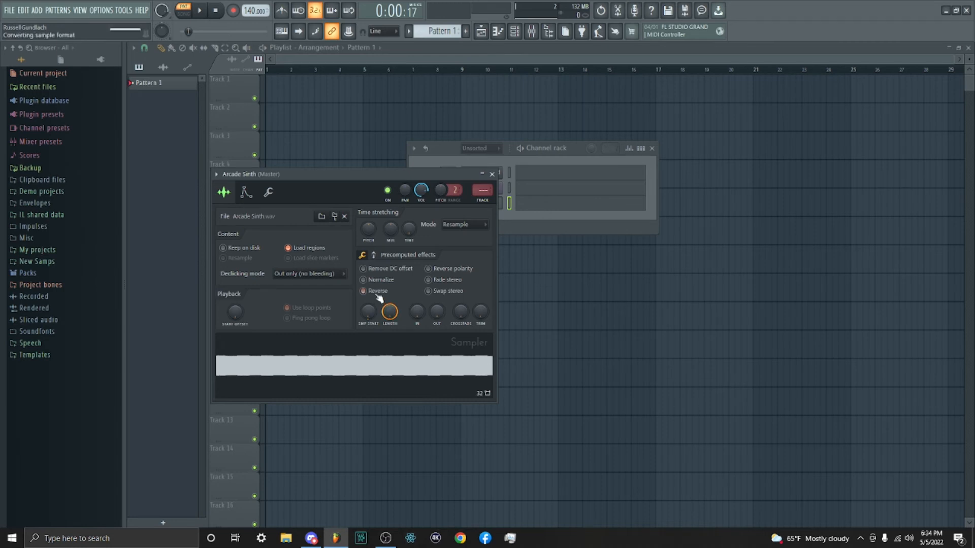
{"action": "left_click", "coordinate": [246, 192]}
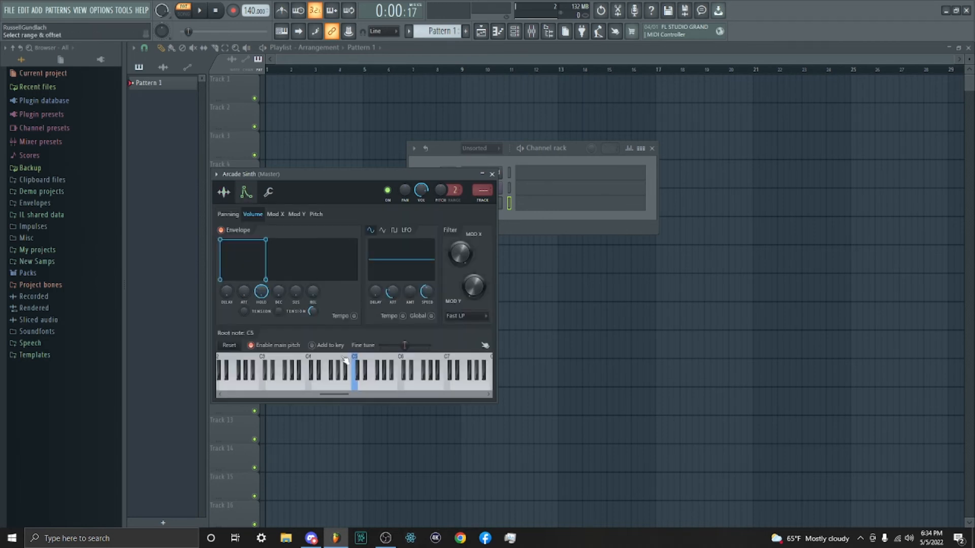
{"action": "left_click", "coordinate": [360, 390]}
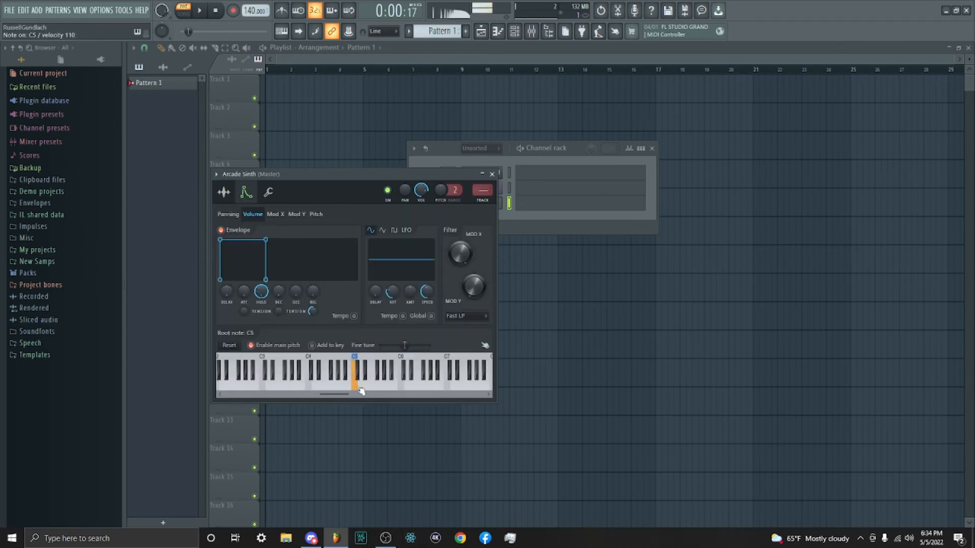
- Try the sample's time-stretching pitch shift with the stretch mode set to Auto, checking the volume envelope settings as well
{"action": "left_click", "coordinate": [223, 192]}
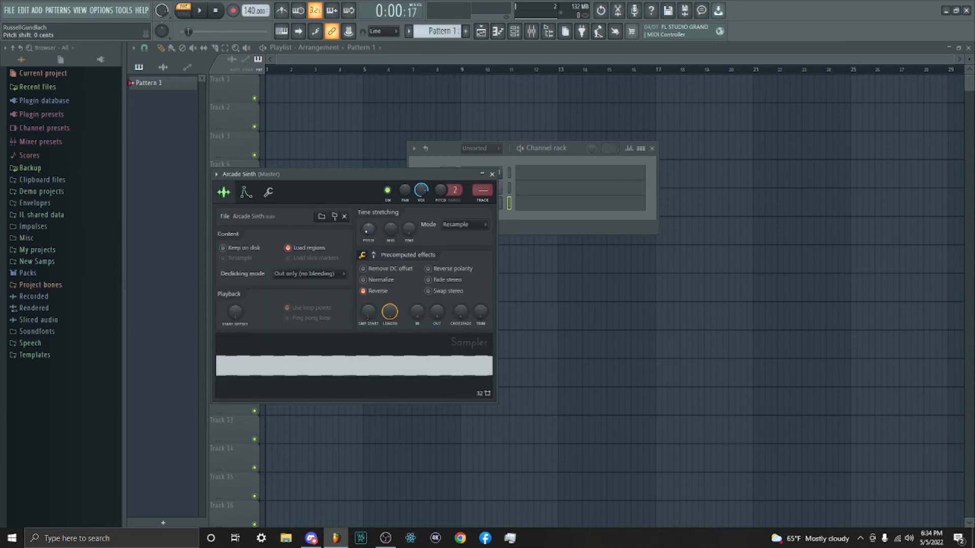
{"action": "left_click_drag", "start_coordinate": [368, 230], "coordinate": [369, 224]}
{"action": "left_click", "coordinate": [247, 193]}
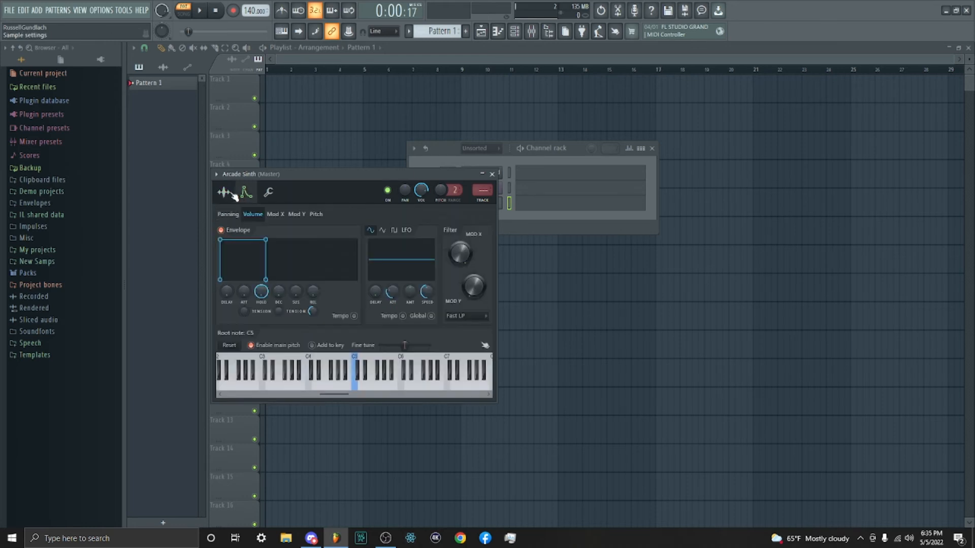
{"action": "left_click", "coordinate": [230, 193]}
{"action": "left_click", "coordinate": [247, 193]}
{"action": "left_click", "coordinate": [224, 193]}
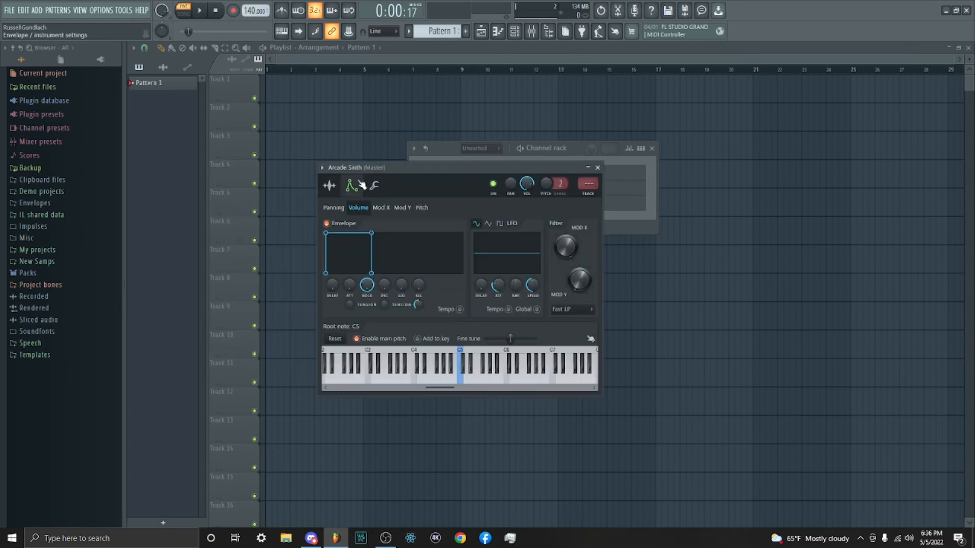
- Enable portamento in the channel's miscellaneous settings and limit the maximum polyphony to 8
{"action": "left_click", "coordinate": [373, 187]}
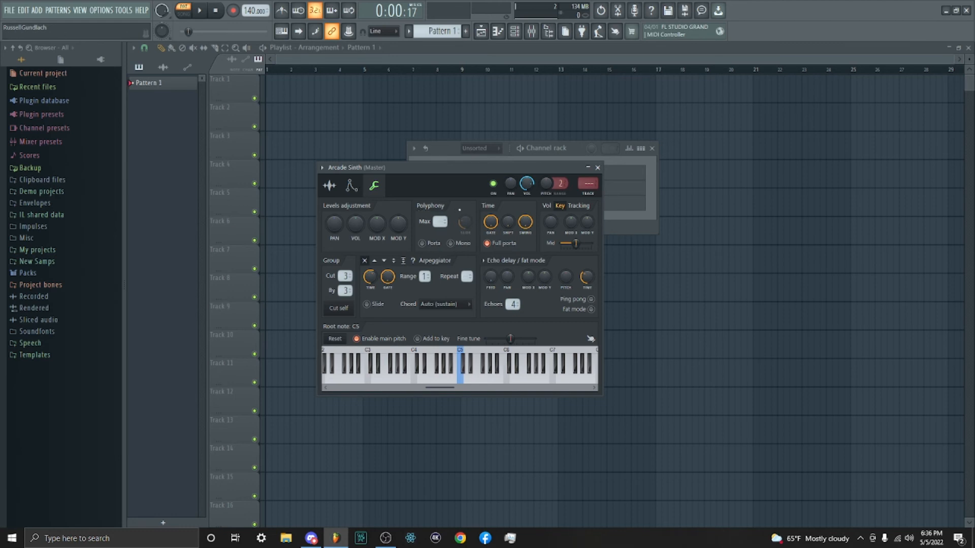
{"action": "left_click", "coordinate": [422, 244]}
{"action": "left_click_drag", "start_coordinate": [440, 222], "coordinate": [440, 227]}
- Add the consecutive notes A7 and B7 after the existing notes in the Arcade Sinth piano roll
{"action": "left_click_drag", "start_coordinate": [510, 168], "coordinate": [490, 301]}
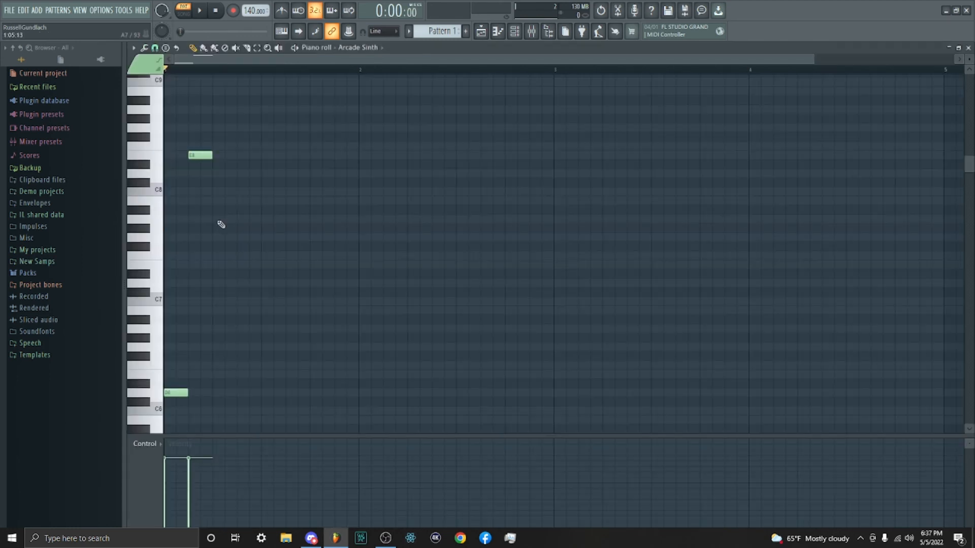
{"action": "left_click", "coordinate": [219, 219]}
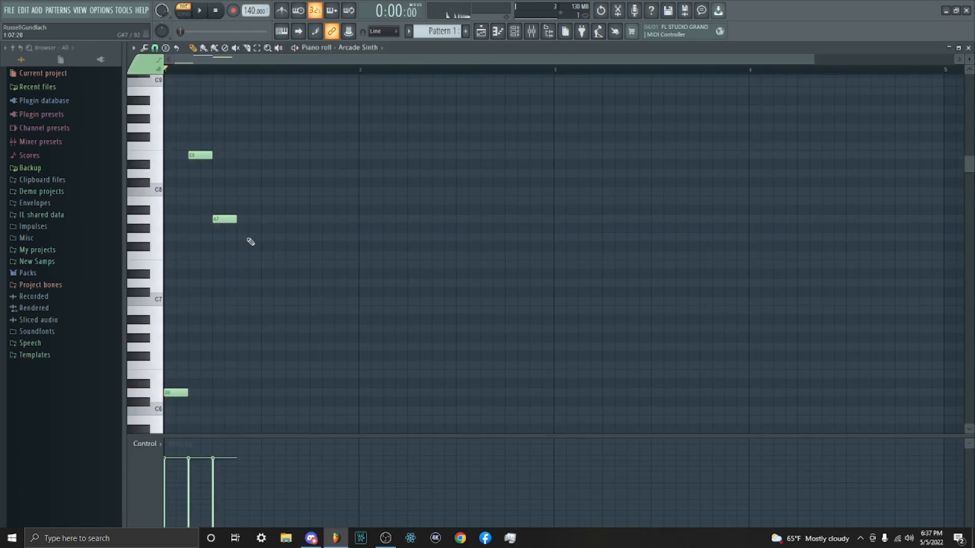
{"action": "left_click", "coordinate": [240, 201]}
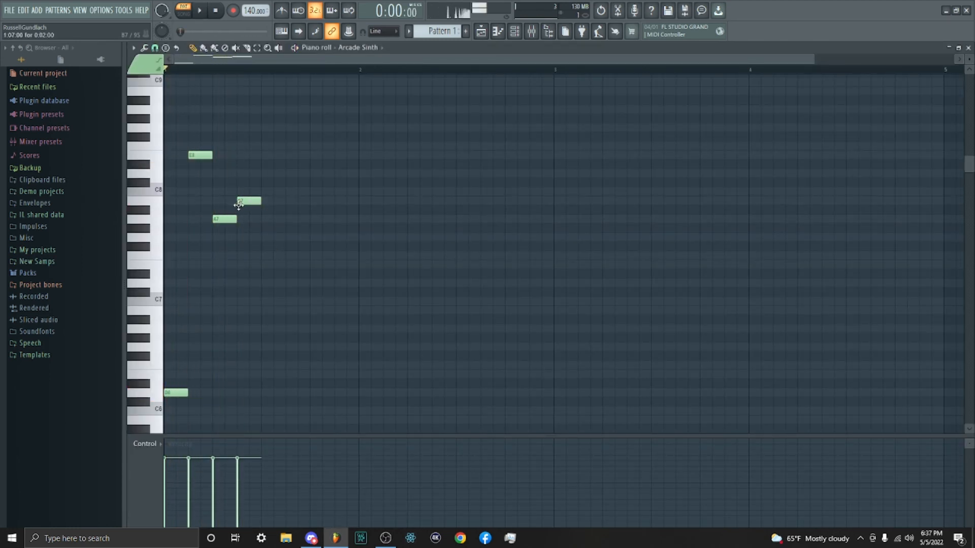
- Reopen the Arcade Sinth channel settings over the piano roll and remove the maximum polyphony limit
{"action": "left_click", "coordinate": [516, 30]}
{"action": "left_click", "coordinate": [480, 206]}
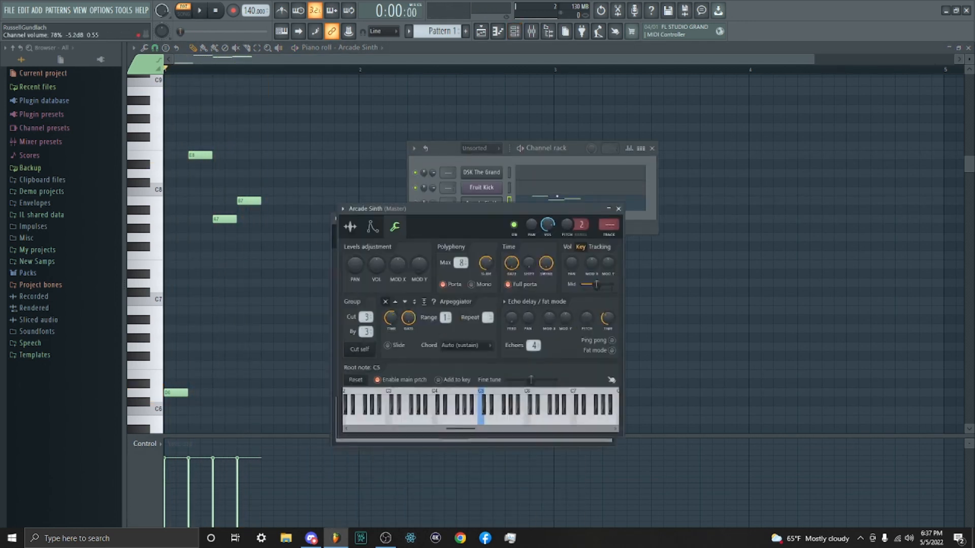
{"action": "left_click_drag", "start_coordinate": [424, 251], "coordinate": [506, 121]}
{"action": "left_click_drag", "start_coordinate": [518, 176], "coordinate": [518, 196]}
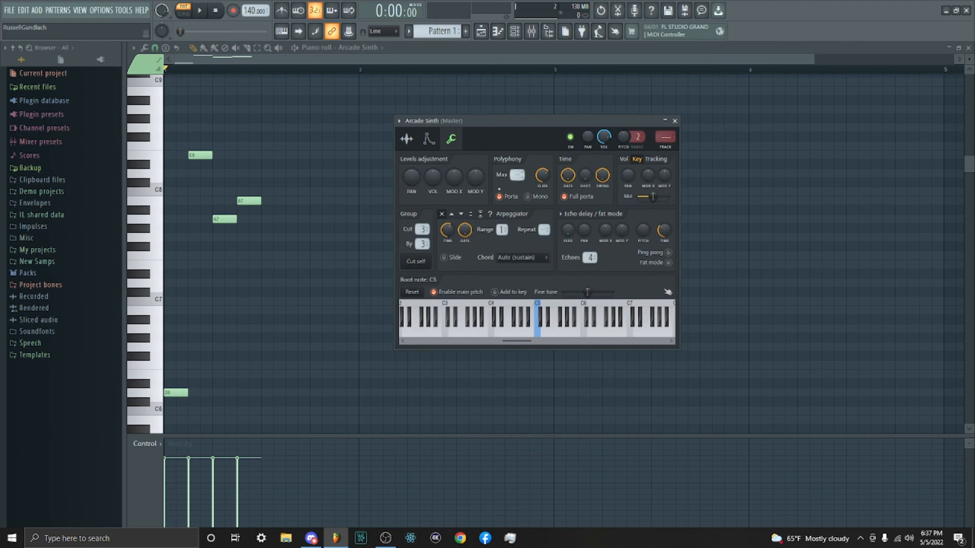
- Turn portamento off, play the pattern to compare the sound, switch portamento back on, and return to the sample settings
{"action": "left_click", "coordinate": [509, 197]}
{"action": "key", "text": "space"}
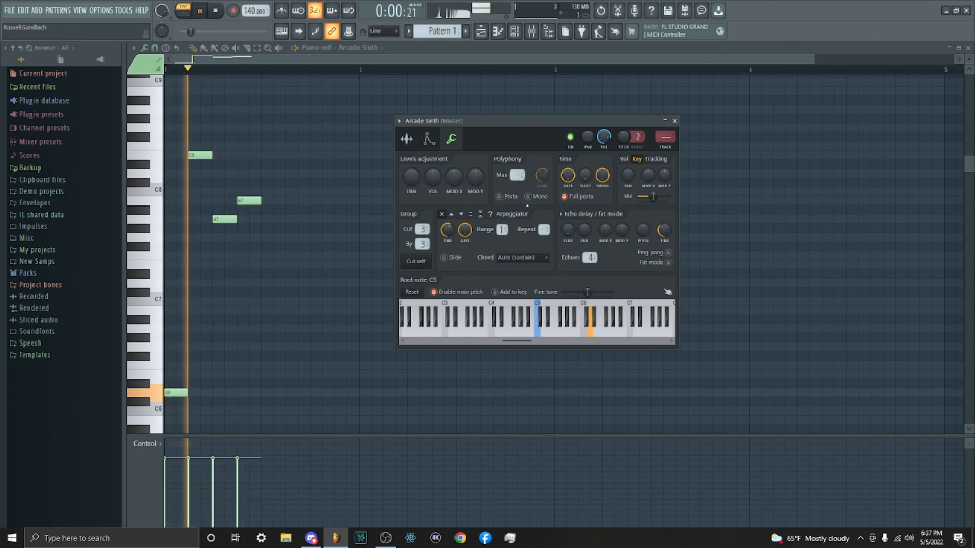
{"action": "key", "text": "space"}
{"action": "left_click", "coordinate": [510, 197]}
{"action": "left_click", "coordinate": [407, 138]}
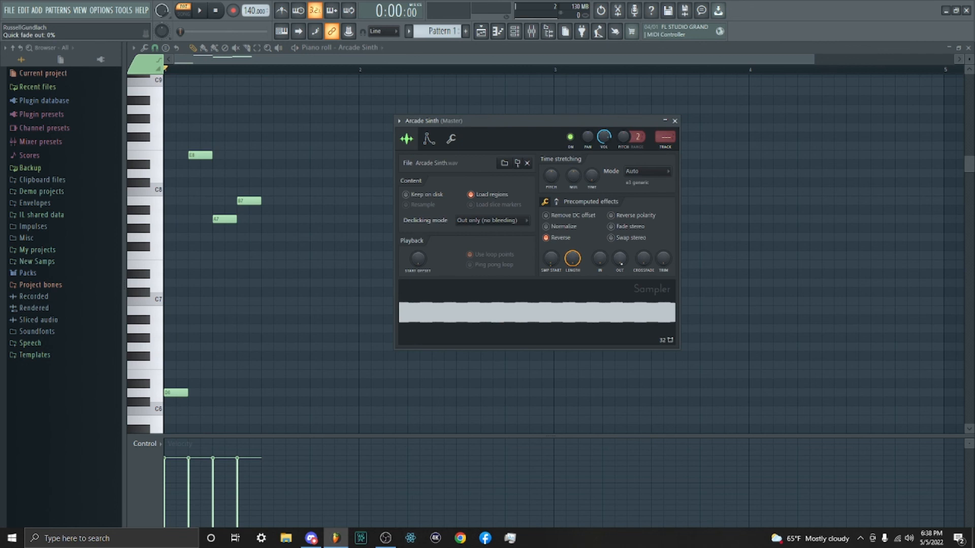